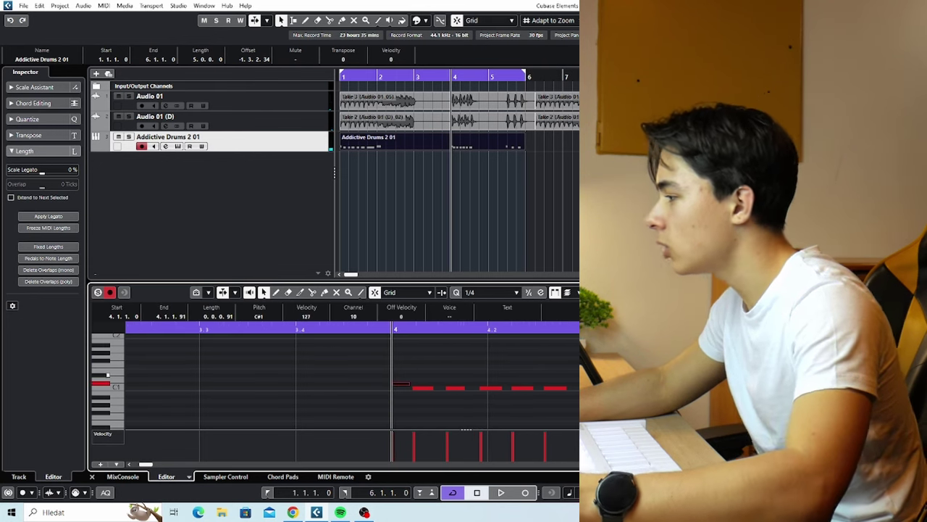
# Set the Key Editor grid to 1/4 Triplet and zoom in on the drum notes.
pyautogui.click(485, 292)
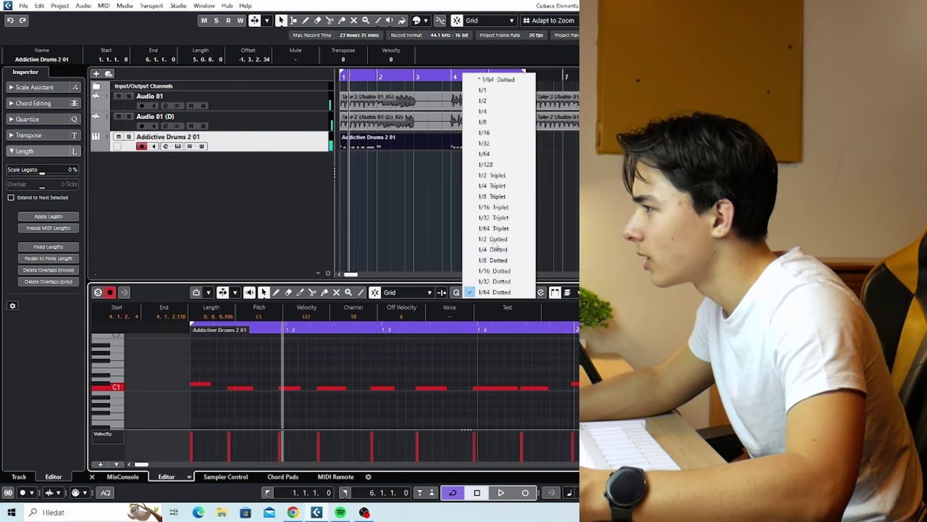
pyautogui.click(505, 187)
pyautogui.press('h')
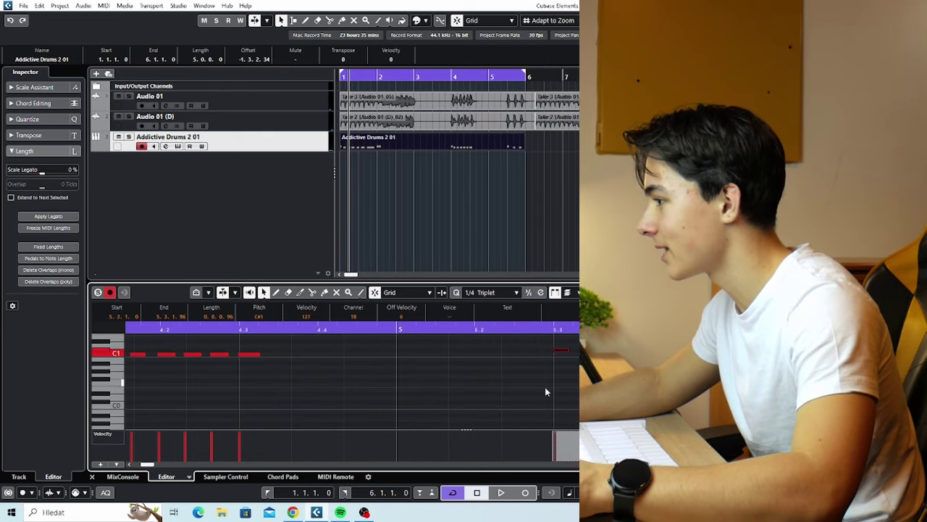
# Compare both drum parts zoomed out, ending with the first drum part selected.
pyautogui.click(551, 140)
pyautogui.press('g')
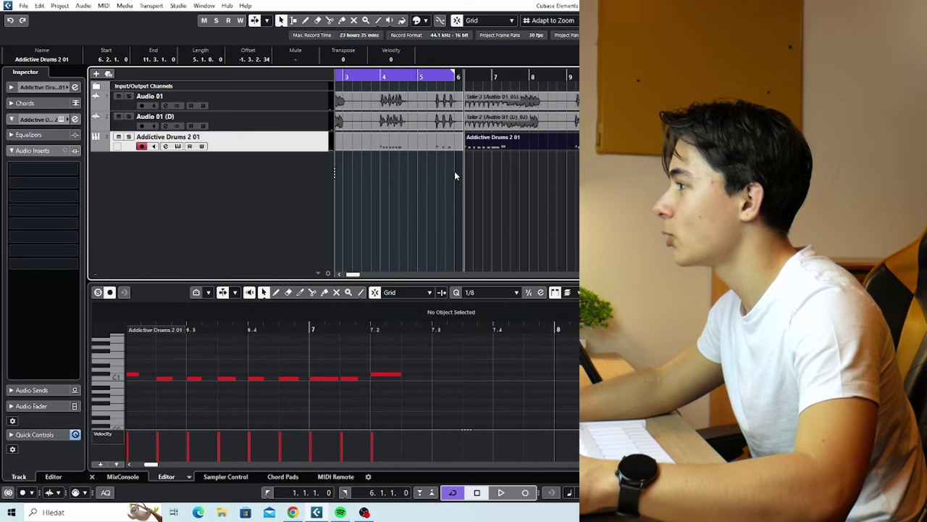
pyautogui.press('g')
pyautogui.click(373, 137)
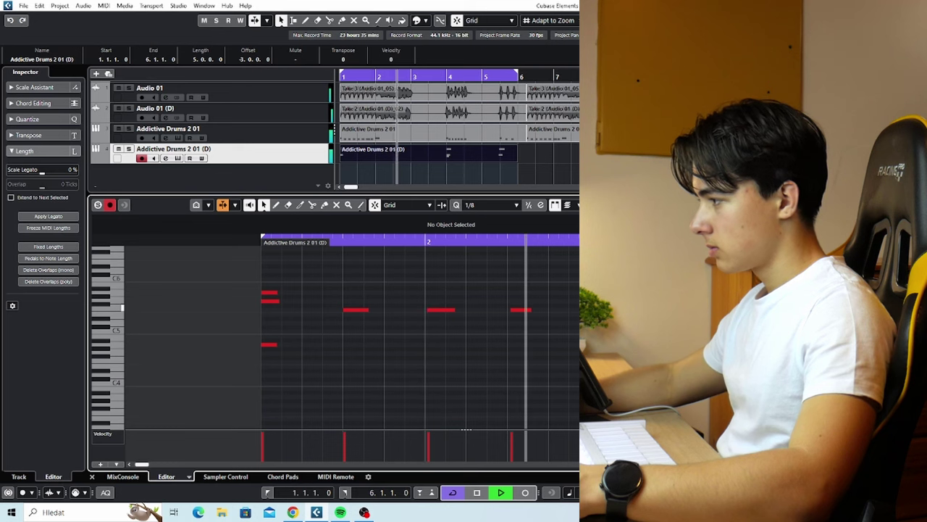
# Adjust the zoom on the duplicate drum track's note view to see the pattern.
pyautogui.press('g')
pyautogui.press('h')
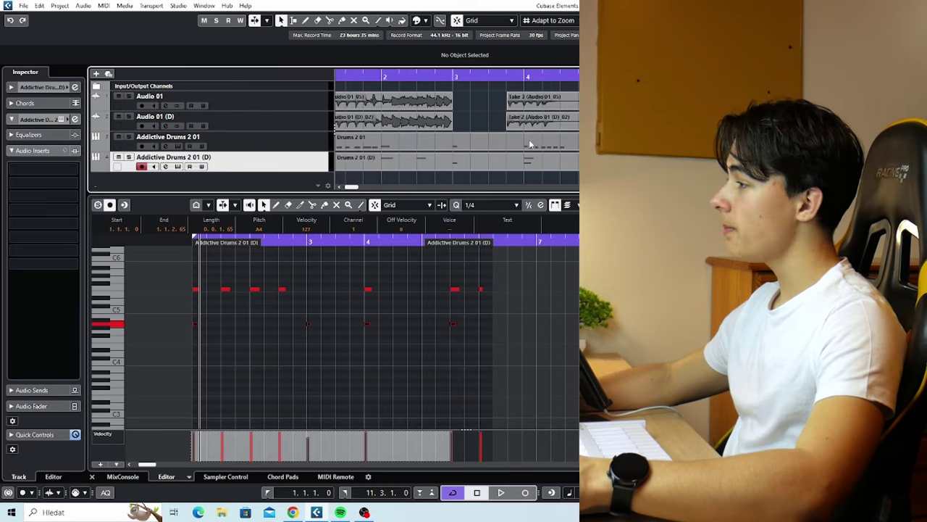
pyautogui.scroll(-2, 507, 144)
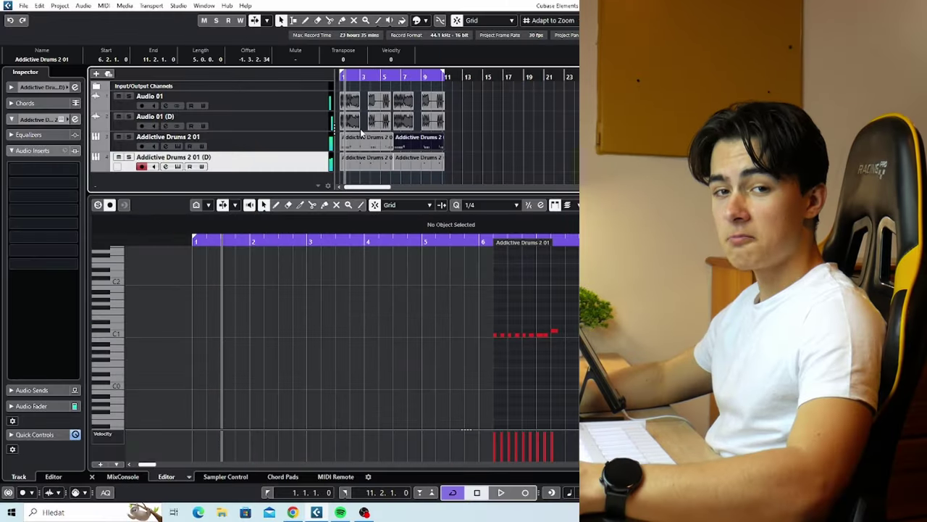
pyautogui.scroll(3, 396, 146)
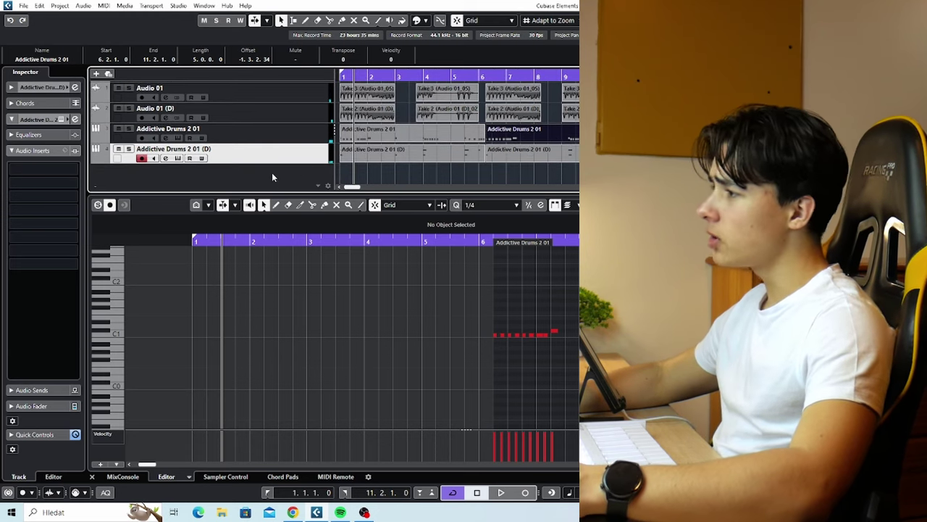
# Bring up the track-type menu from the track list to add an instrument track.
pyautogui.rightClick(273, 177)
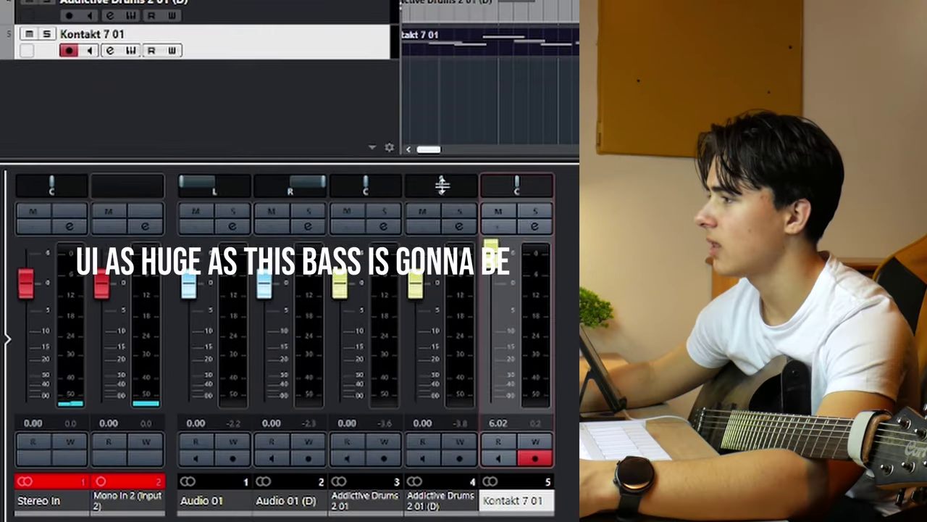
# Enlarge the lower zone and delete overlapping notes in the bass part.
pyautogui.moveTo(355, 210); pyautogui.dragTo(355, 283)
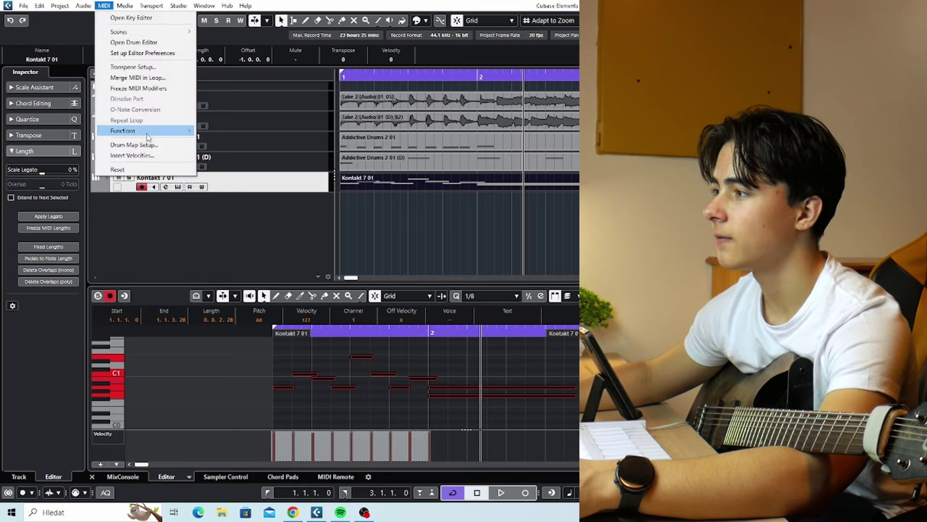
pyautogui.moveTo(123, 130)
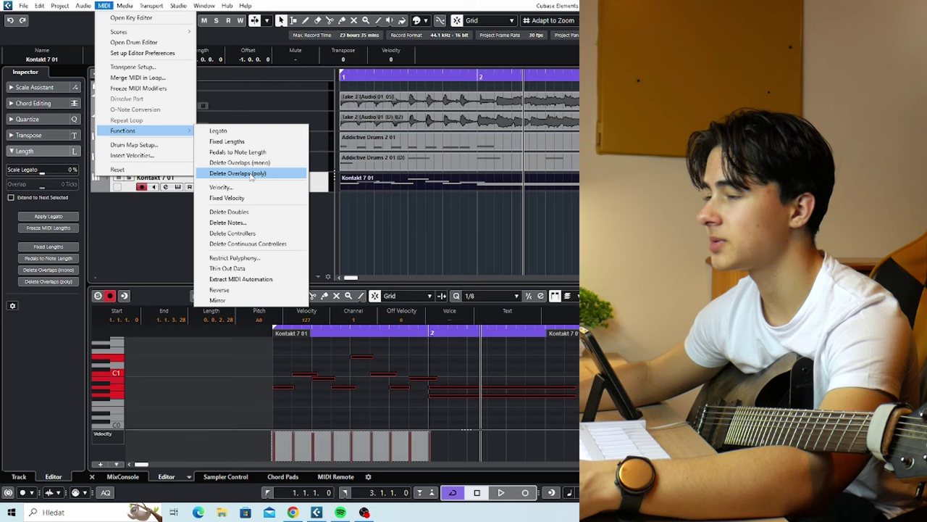
pyautogui.click(251, 174)
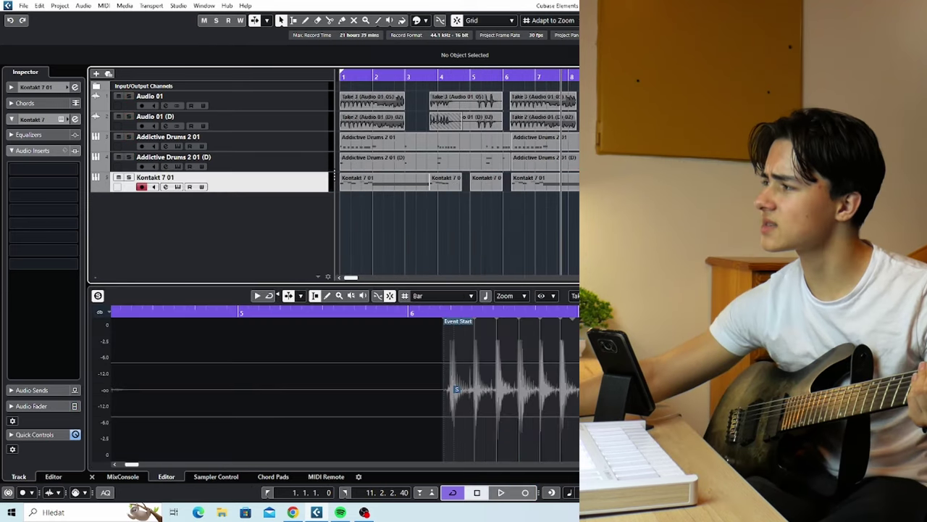
# Add a new audio track and insert ValhallaSupermassive on the lead.
pyautogui.rightClick(262, 207)
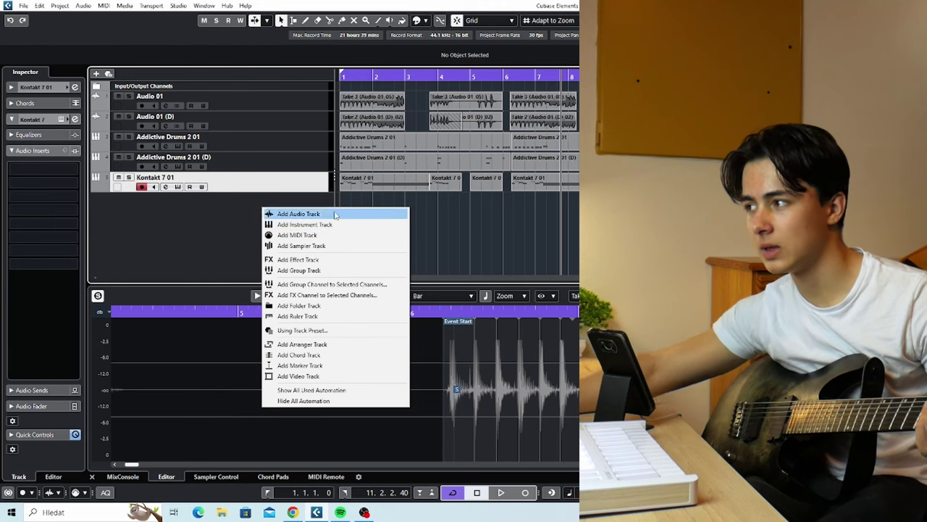
pyautogui.click(298, 183)
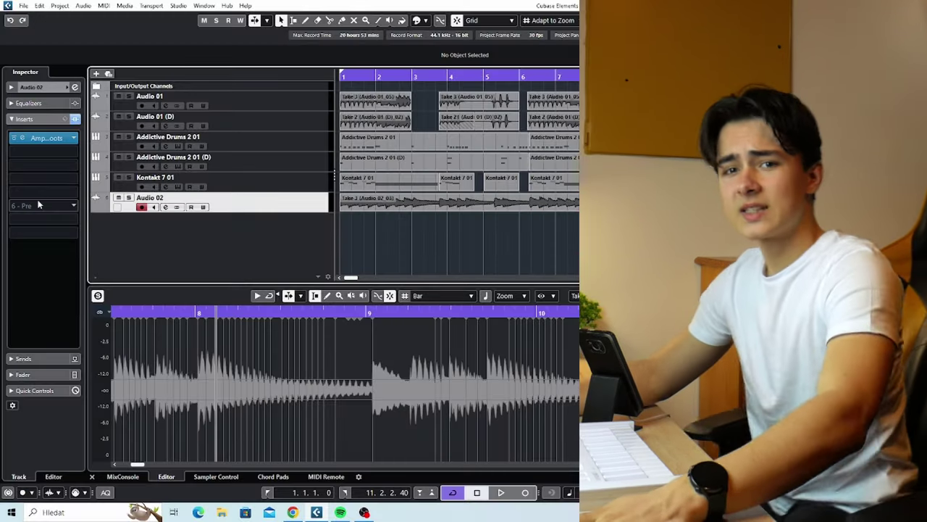
pyautogui.click(50, 151)
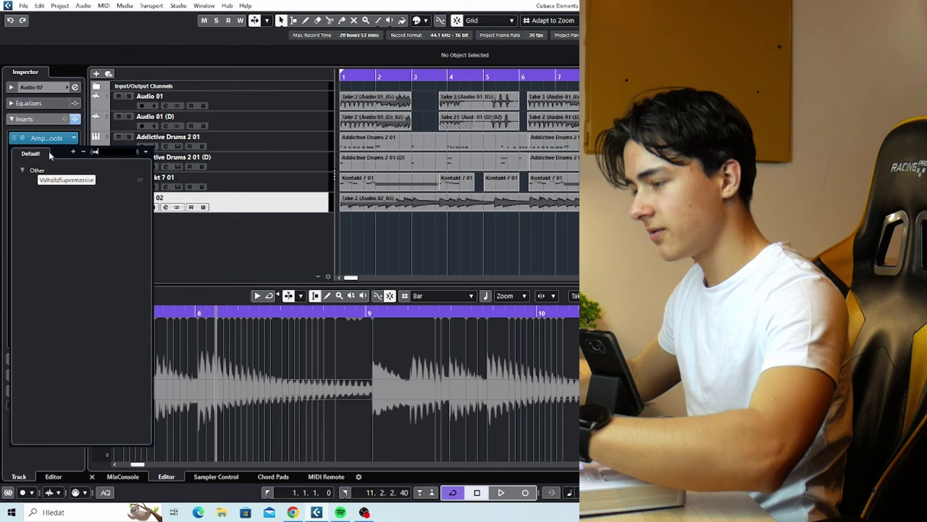
pyautogui.click(65, 179)
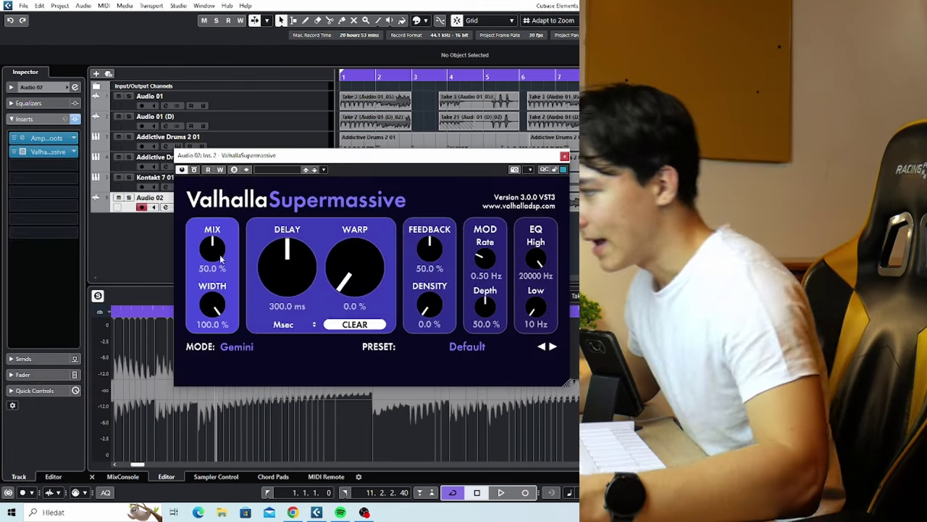
# Sync the delay to a dotted note, raise density to about 30%, and audition it.
pyautogui.click(290, 355)
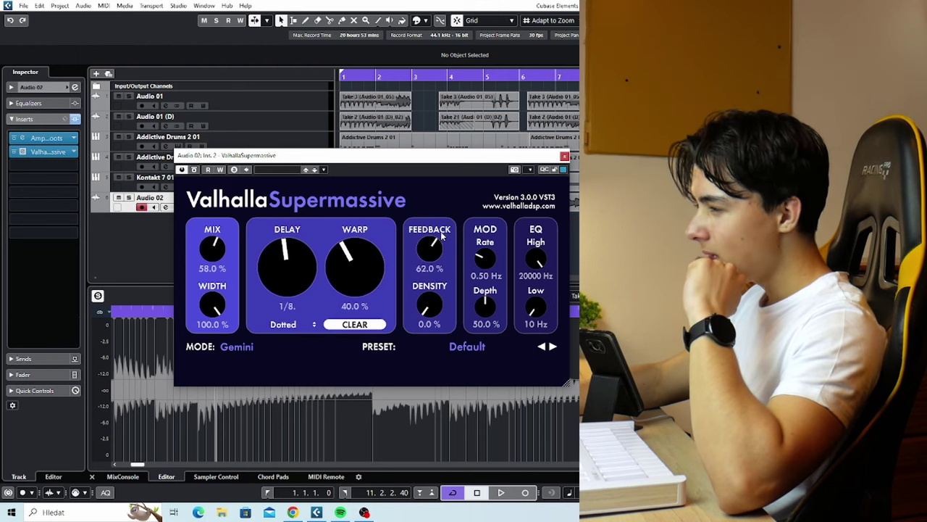
pyautogui.moveTo(432, 300); pyautogui.dragTo(432, 289)
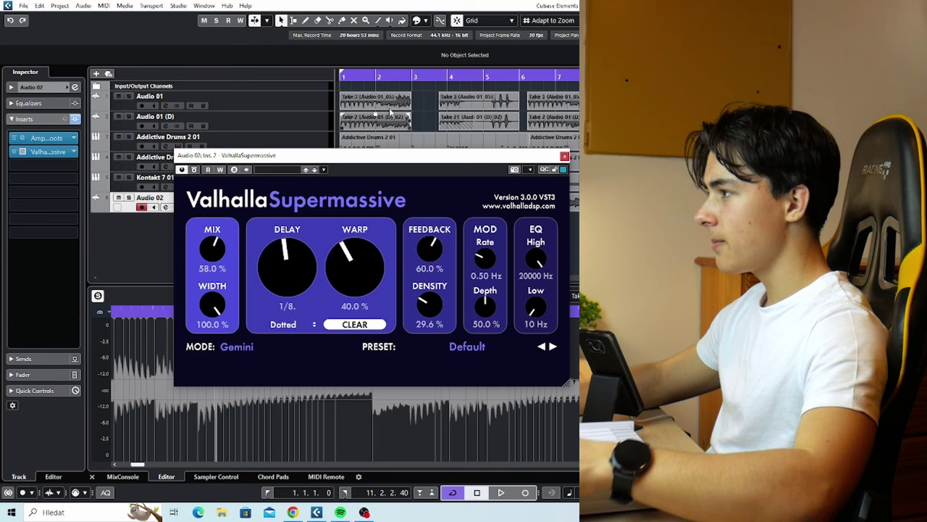
pyautogui.press('space')
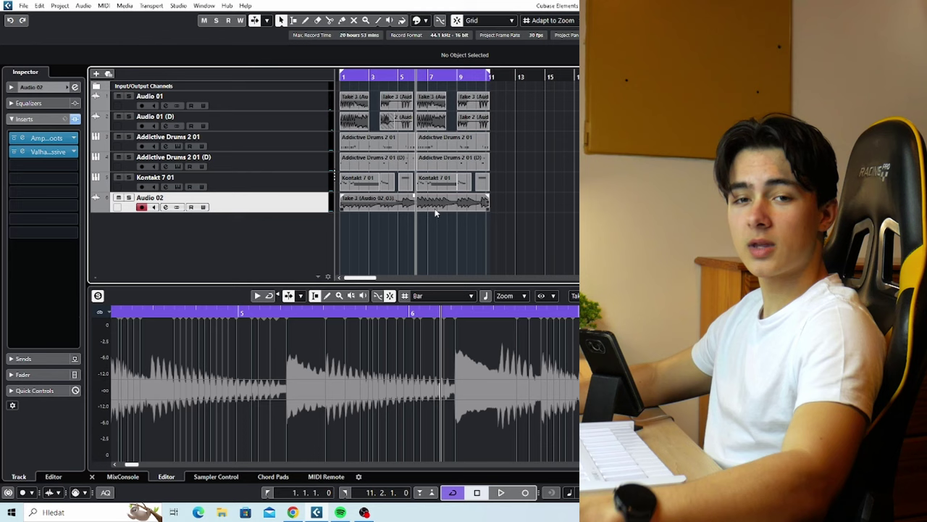
pyautogui.scroll(-3, 435, 213)
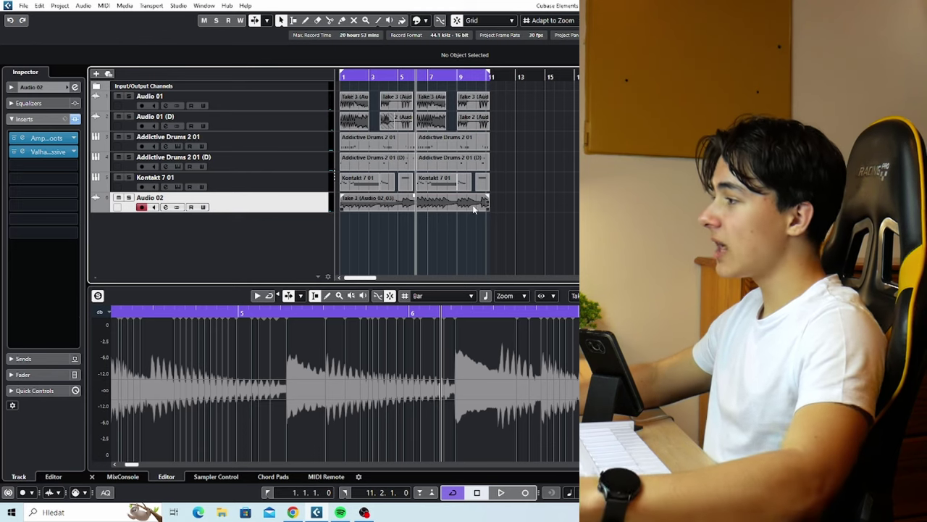
# Play the arrangement from bar 1, then select the last Kontakt bass part.
pyautogui.click(437, 206)
pyautogui.scroll(3, 461, 209)
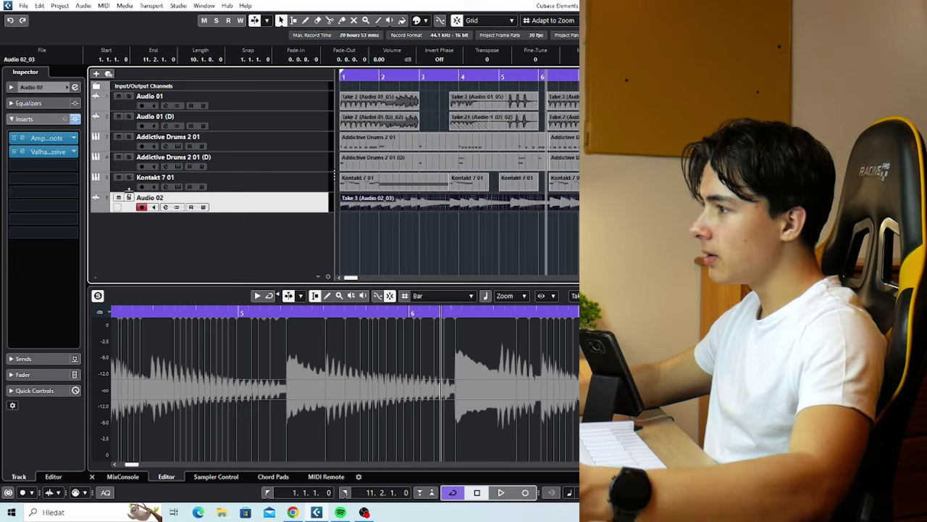
pyautogui.click(353, 75)
pyautogui.press('space')
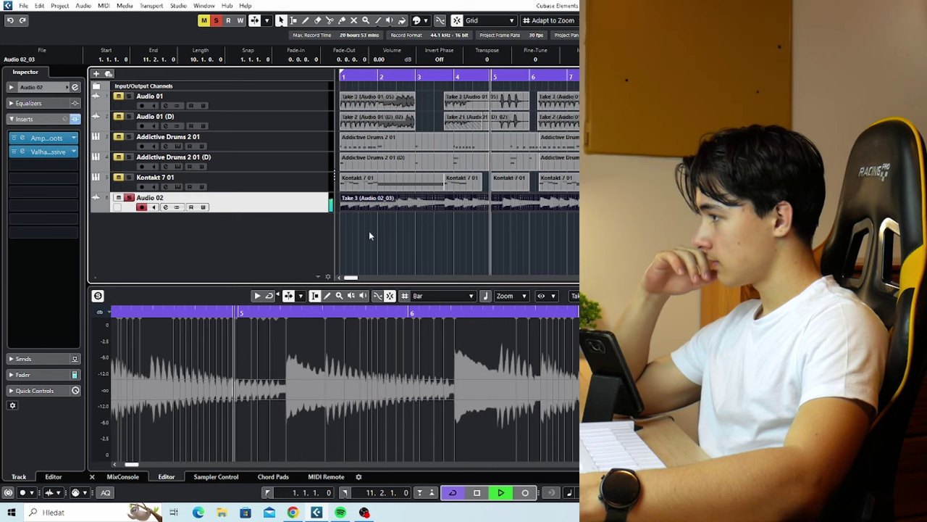
pyautogui.press('space')
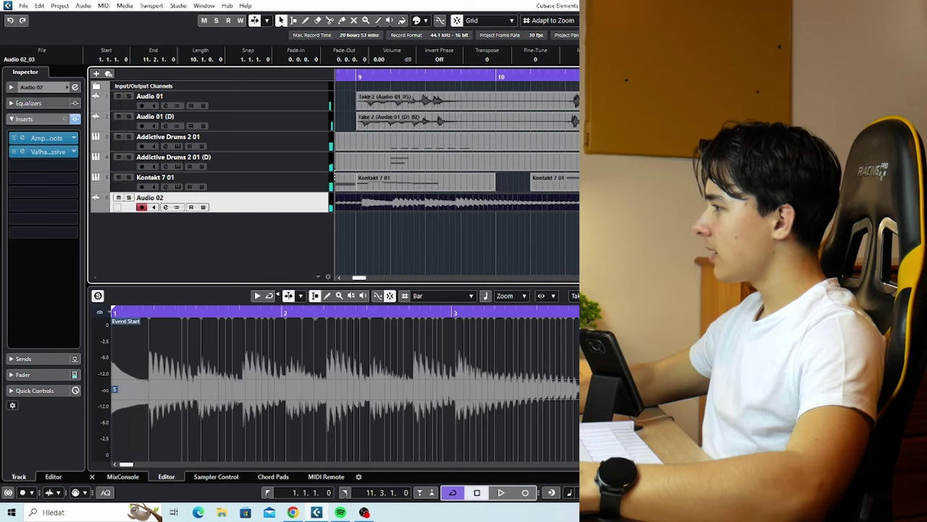
pyautogui.click(554, 182)
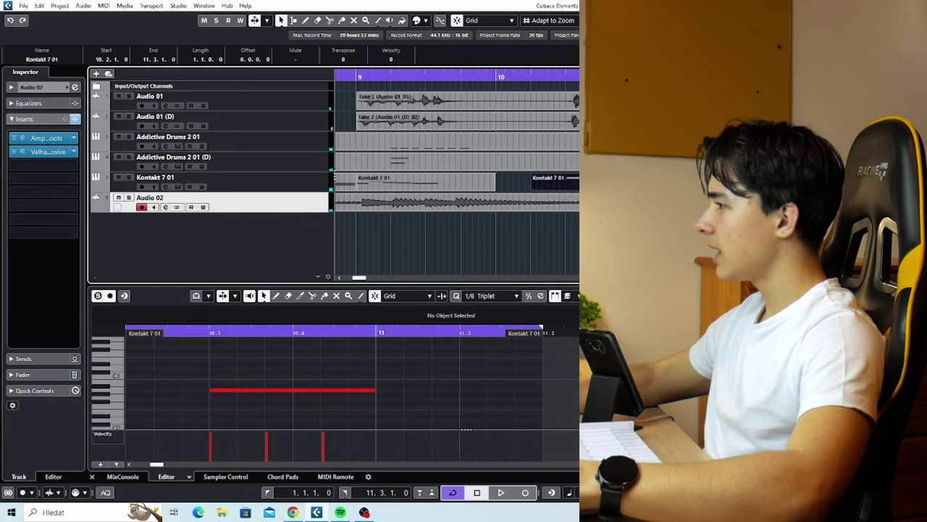
pyautogui.press('g')
pyautogui.press('g')
pyautogui.press('g')
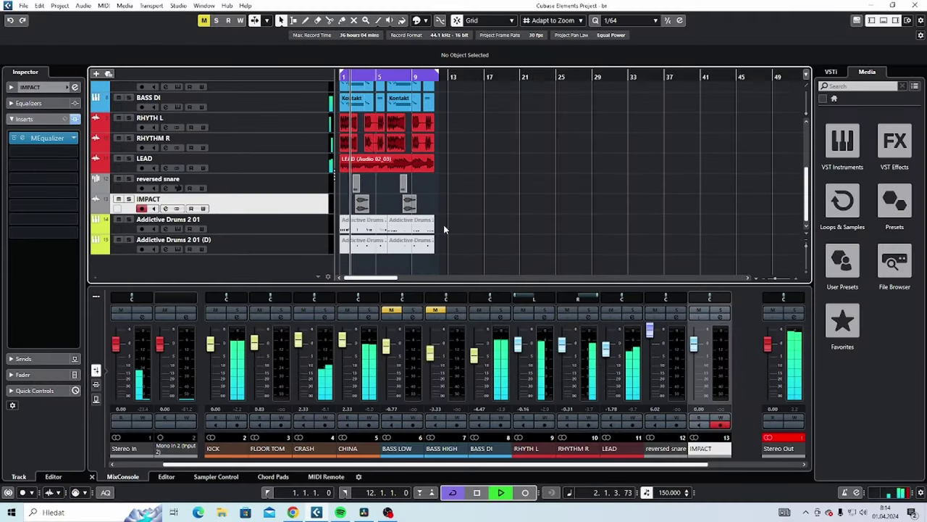
pyautogui.scroll(-3, 444, 229)
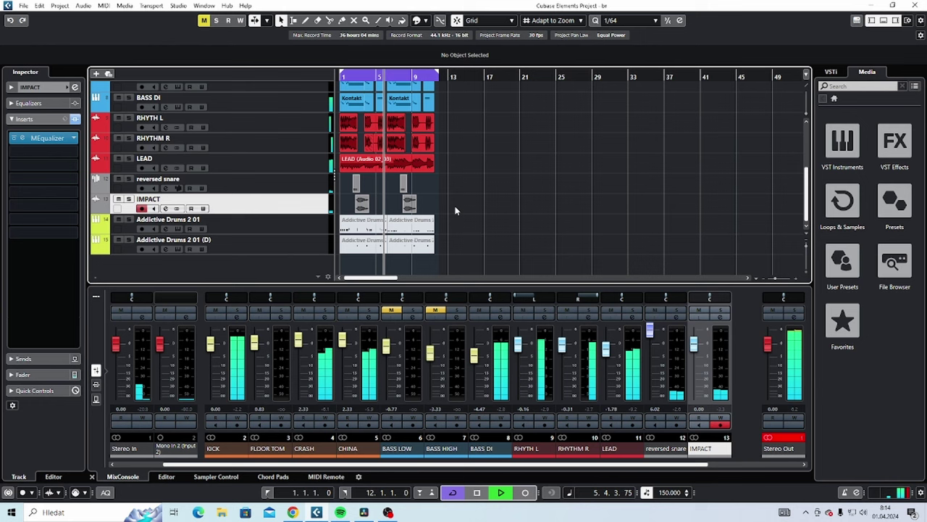
# Zoom in on the arrangement timeline while the finished mix plays.
pyautogui.press('h')
pyautogui.press('h')
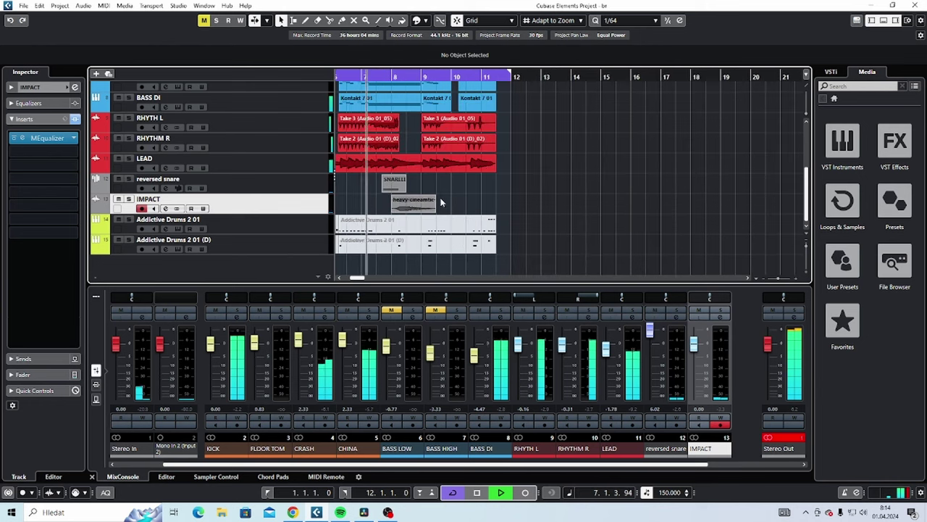
pyautogui.press('h')
pyautogui.hscroll(-2, 577, 192)
pyautogui.scroll(2, 596, 179)
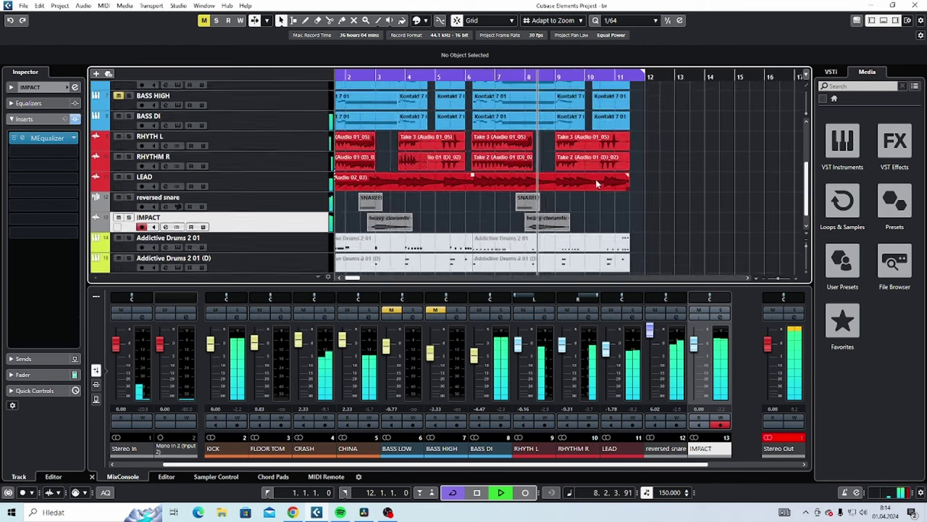
pyautogui.hscroll(4, 576, 194)
pyautogui.scroll(3, 554, 203)
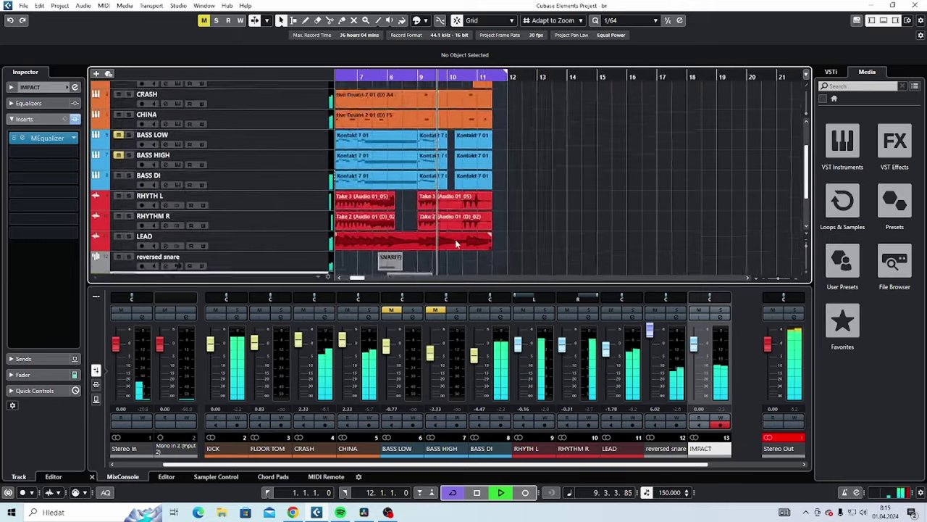